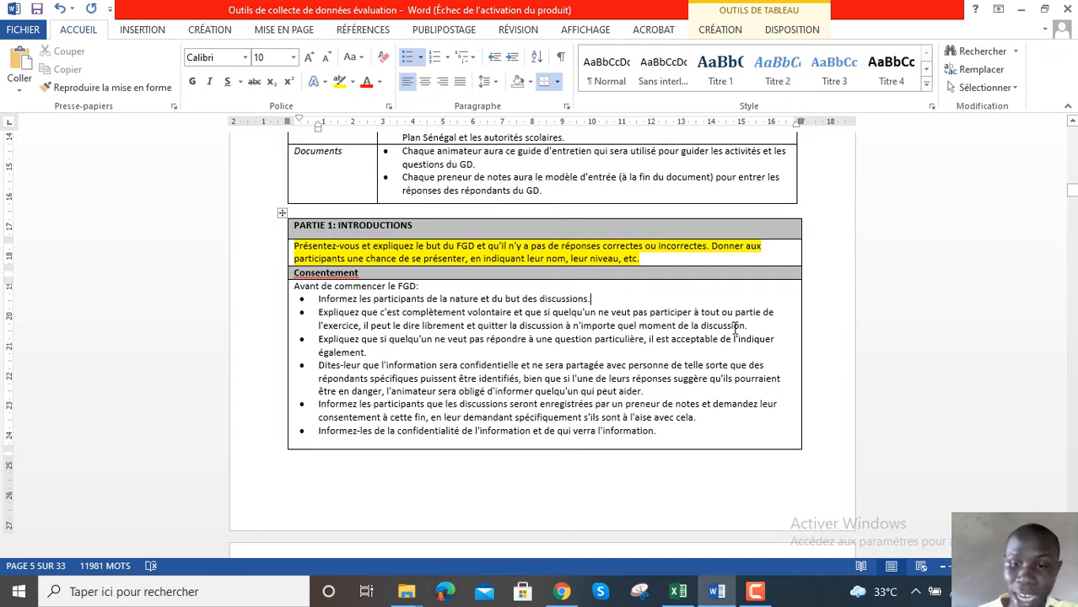
Step: Review the Consentement bullet on voluntary participation and the introductory paragraph of PARTIE 2- VISITE DE L'ÉCOLE, highlighting each passage by selection
left_click_drag(748, 329, 313, 313)
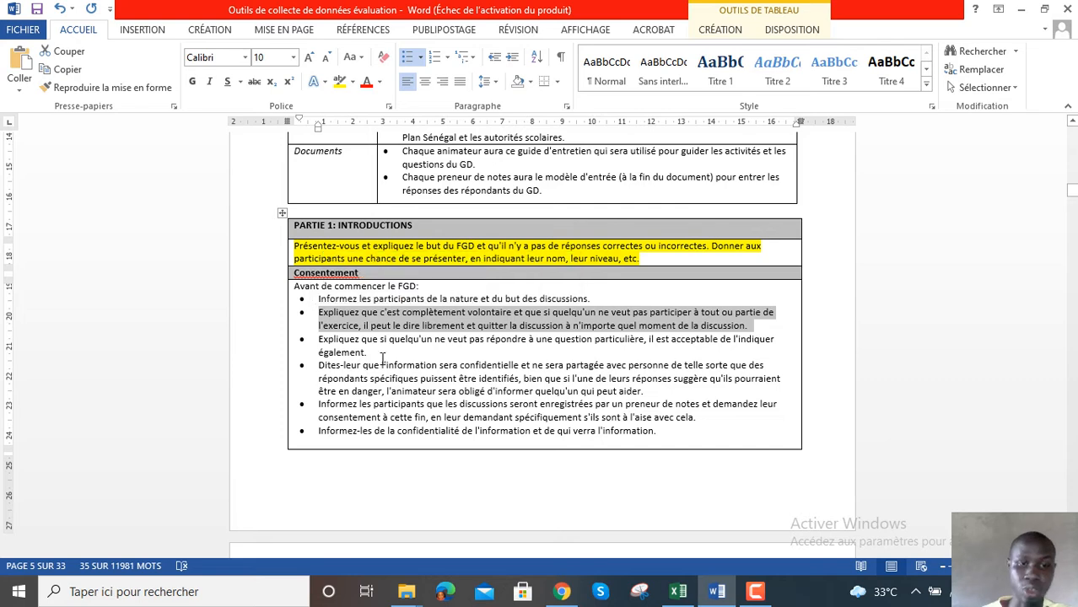
scroll(542, 338, "down", 1)
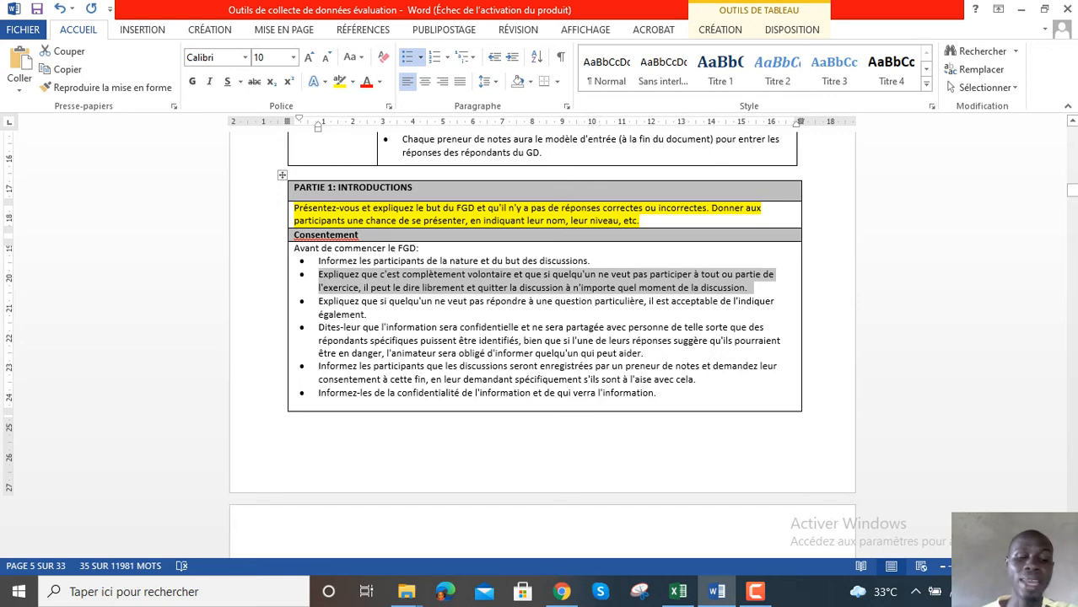
scroll(542, 337, "down", 3)
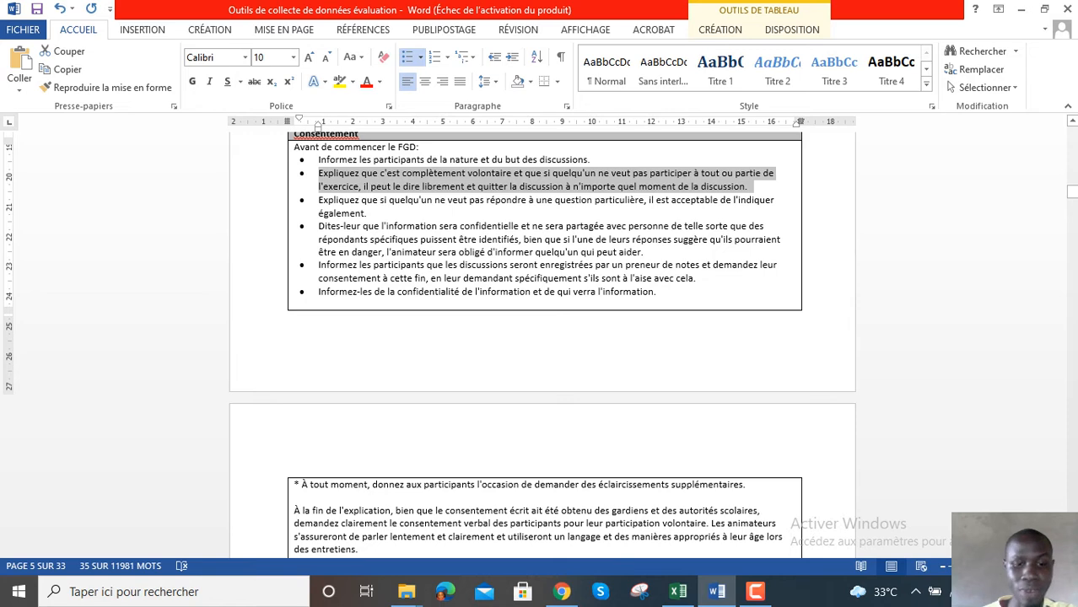
scroll(542, 337, "down", 7)
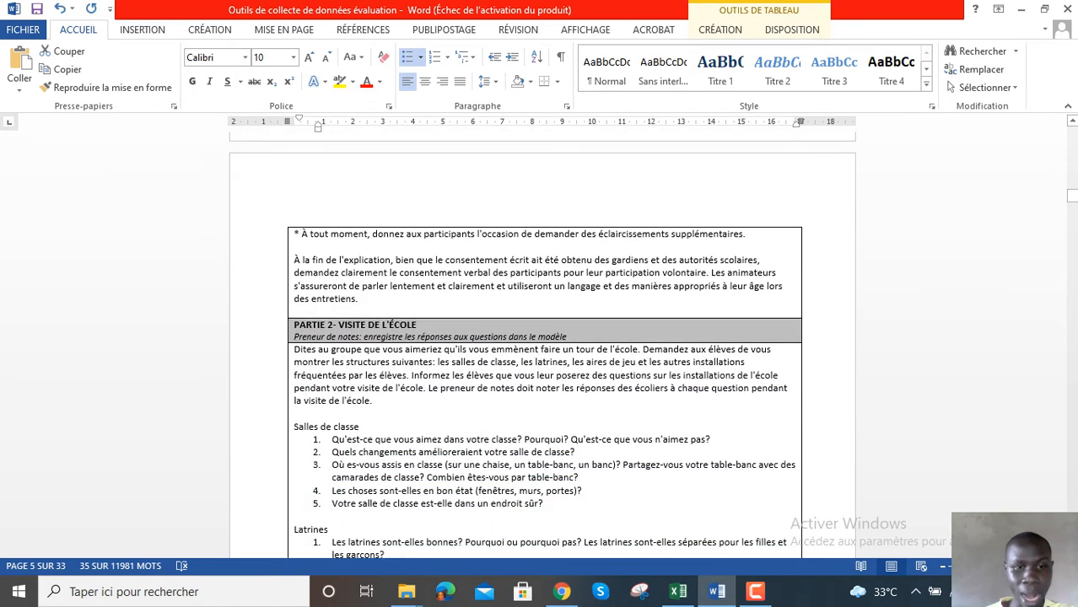
scroll(542, 338, "down", 2)
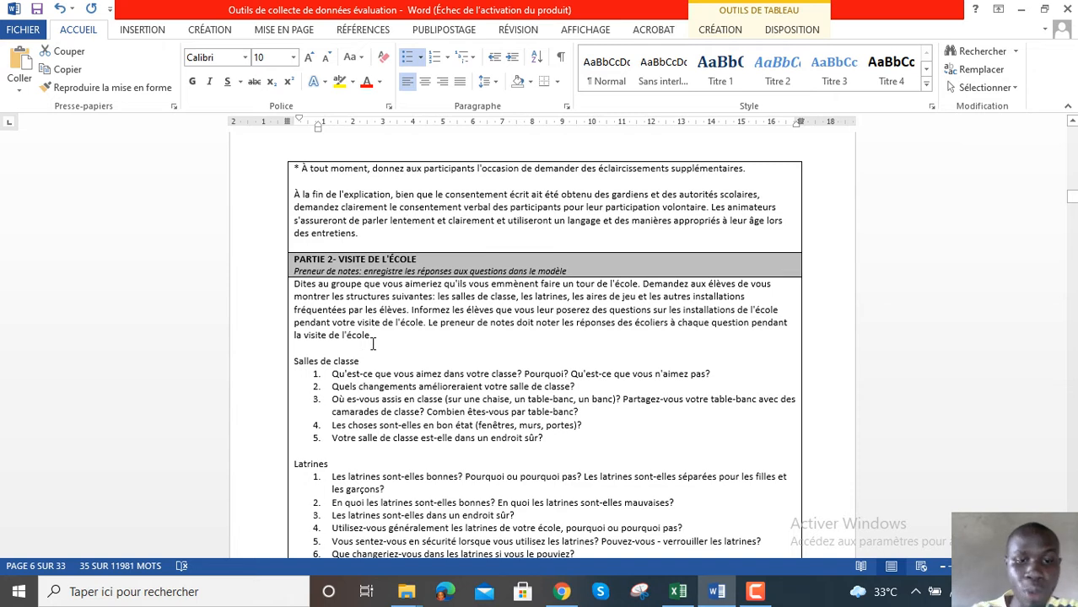
left_click_drag(380, 343, 291, 288)
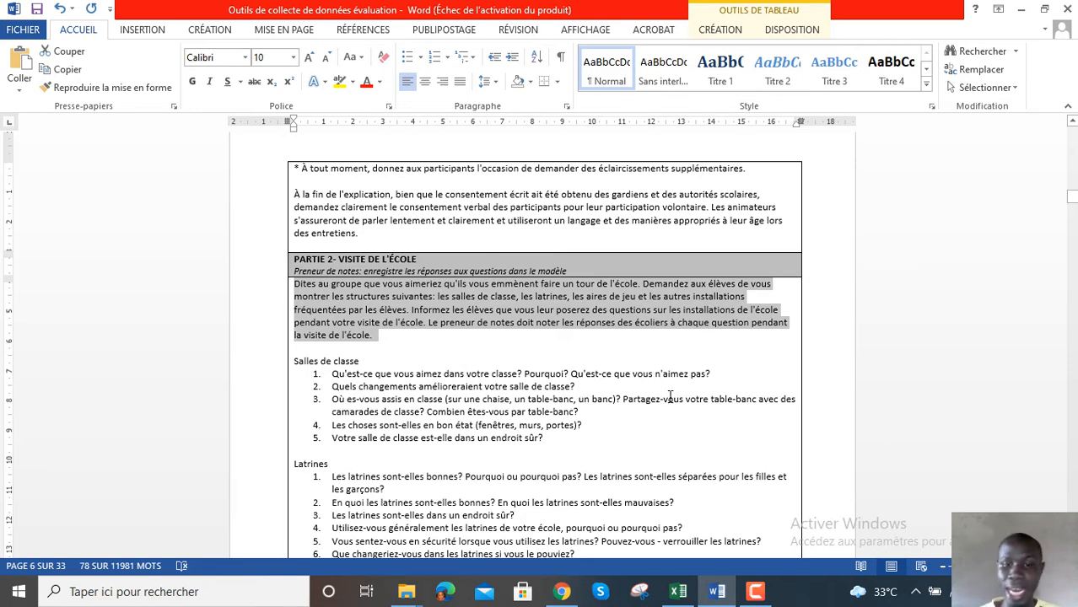
Step: Insert an unnumbered blank answer line below the first question under Salles de classe
left_click(718, 373)
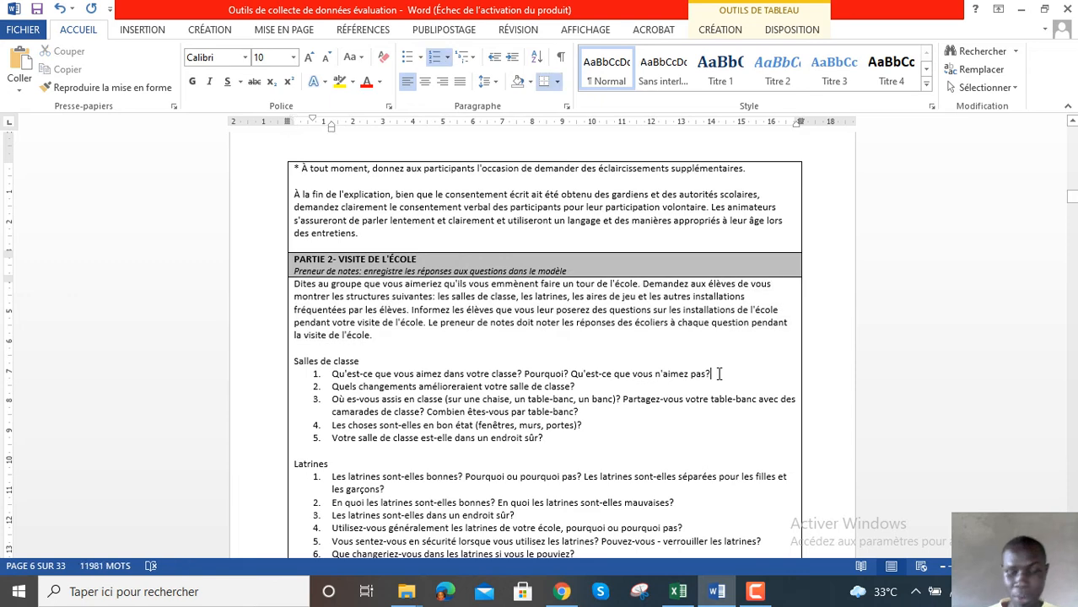
key("Return")
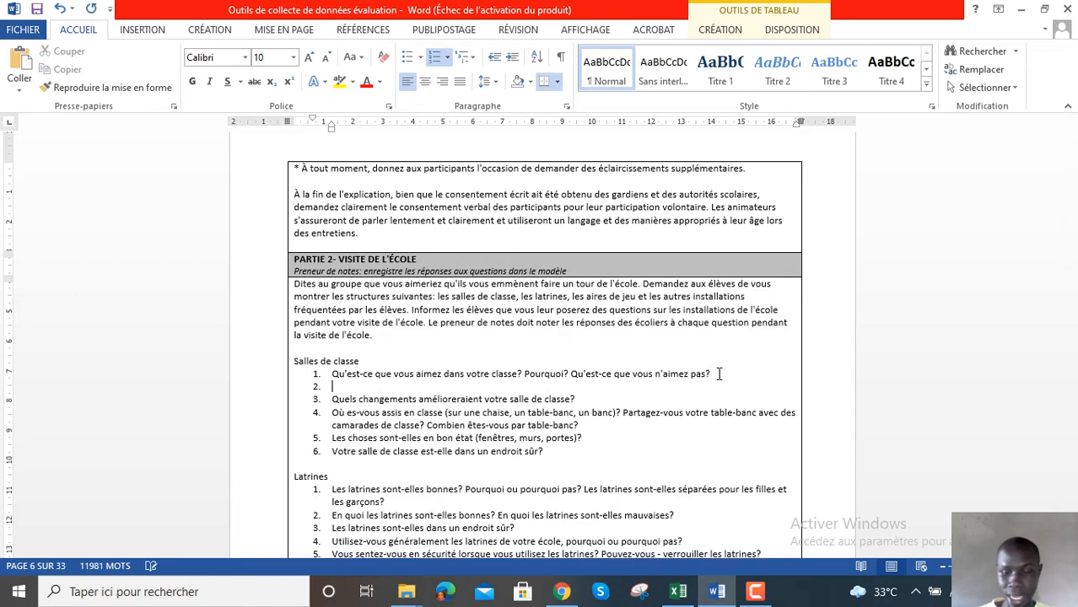
key("BackSpace")
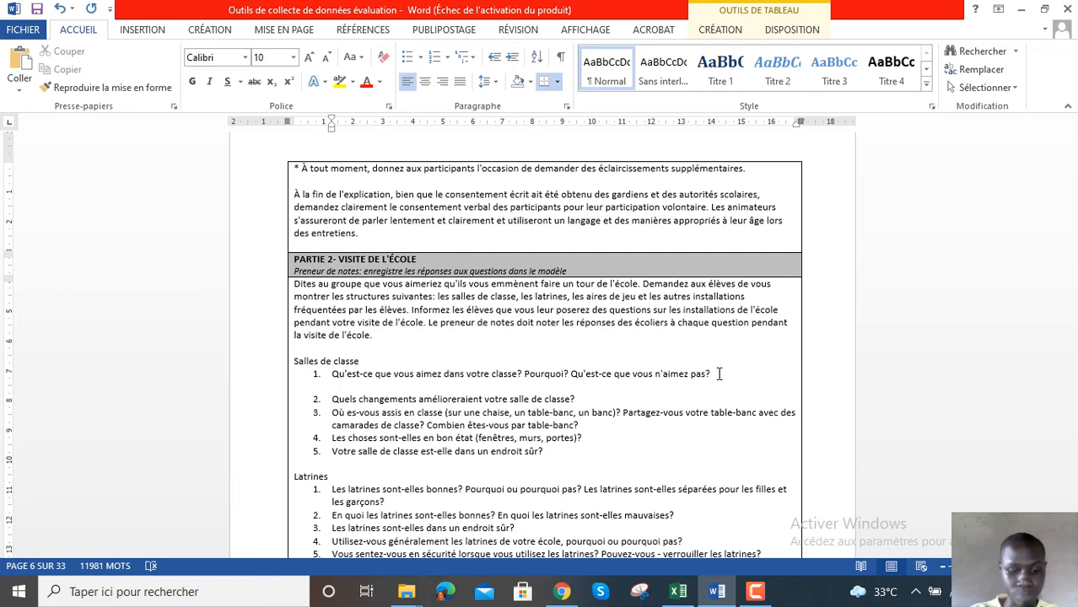
Step: Try a sample answer of random letters on the blank line under the first classroom question, then erase it
type("GDJKSLSLSLLSK")
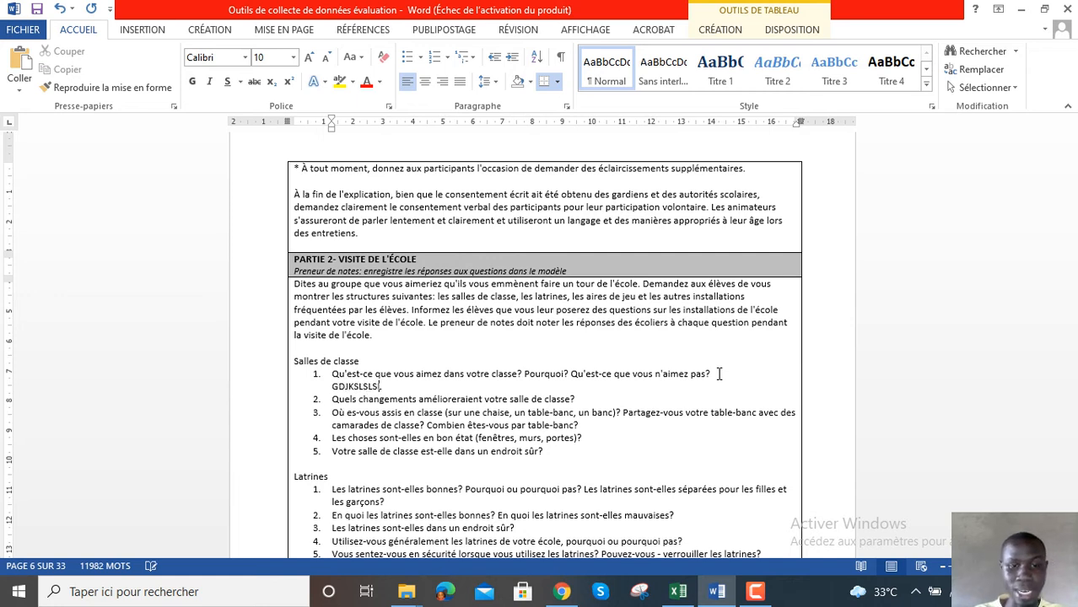
key("BackSpace")
key("BackSpace")
key("BackSpace")
key("BackSpace")
key("BackSpace")
key("BackSpace")
key("BackSpace")
key("BackSpace")
key("BackSpace")
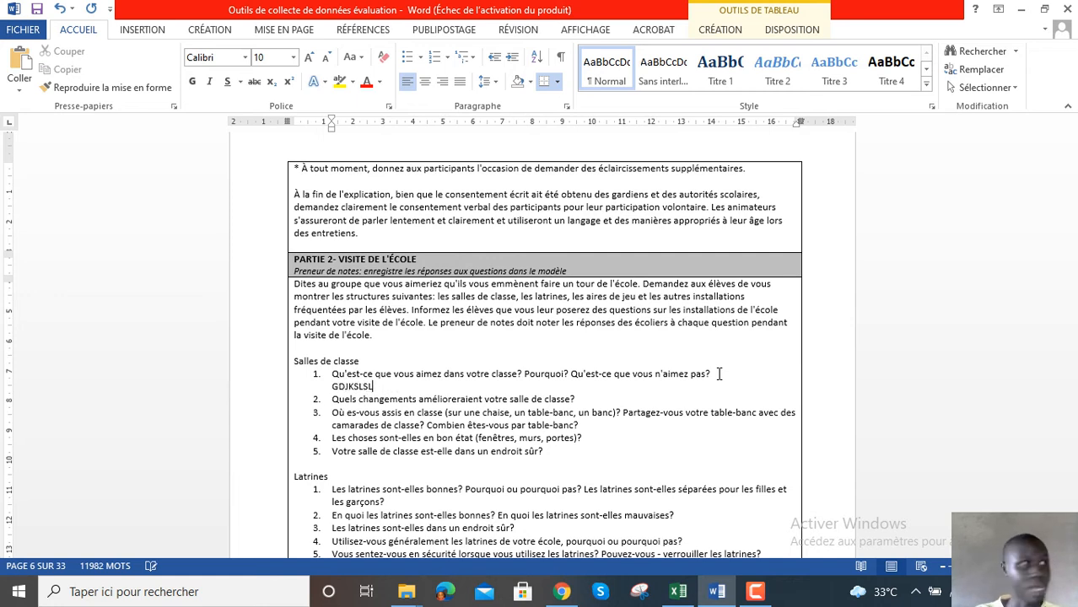
key("BackSpace")
key("BackSpace")
key("BackSpace")
key("BackSpace")
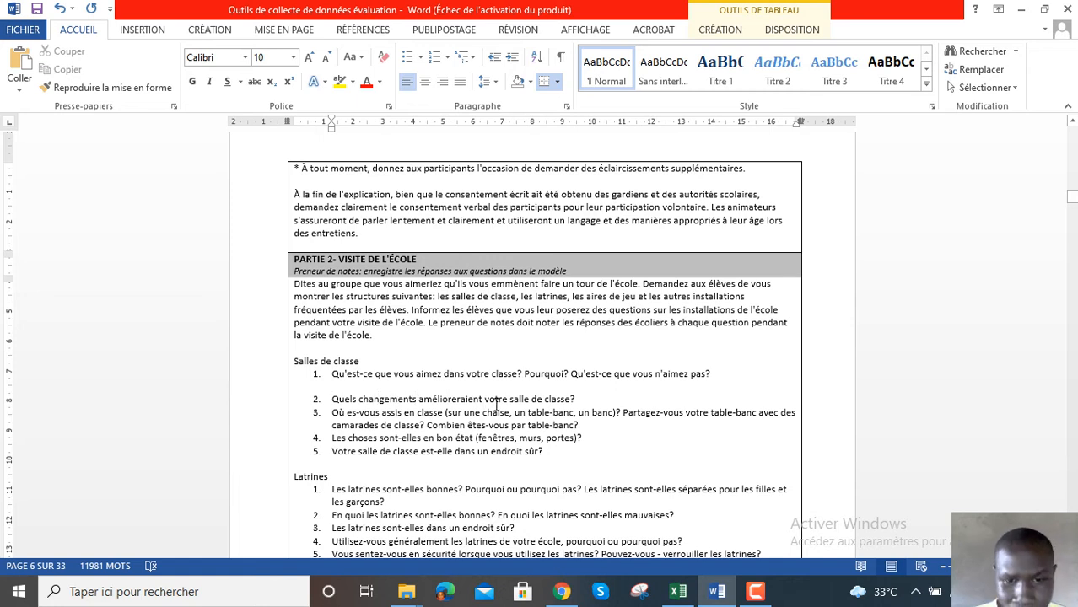
Step: Insert three unnumbered blank answer lines below the second Salles de classe question, about improving the classroom
left_click(609, 400)
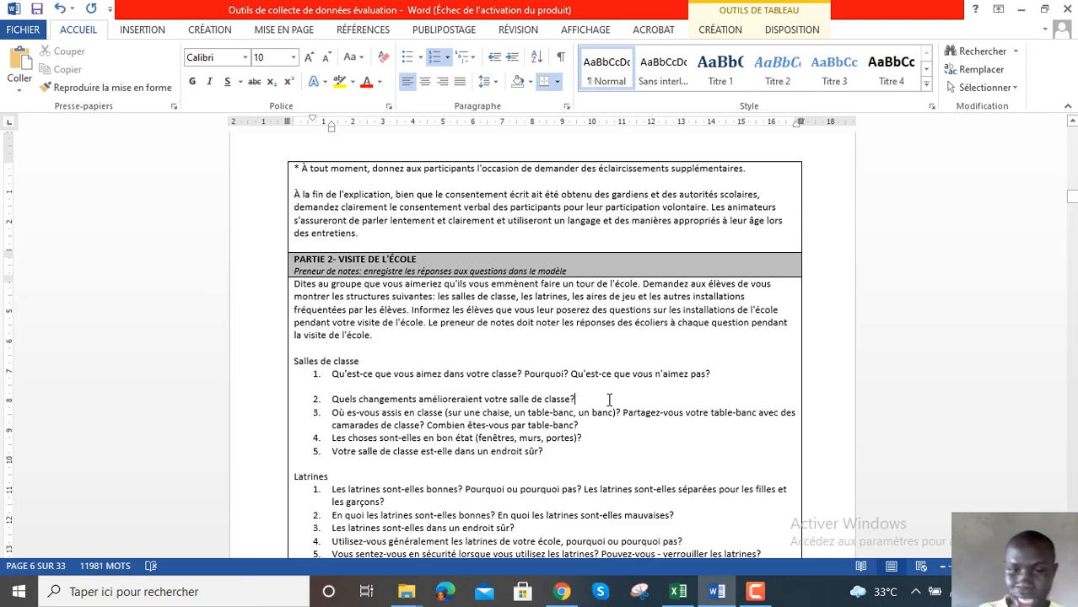
key("Return")
key("Return")
key("Return")
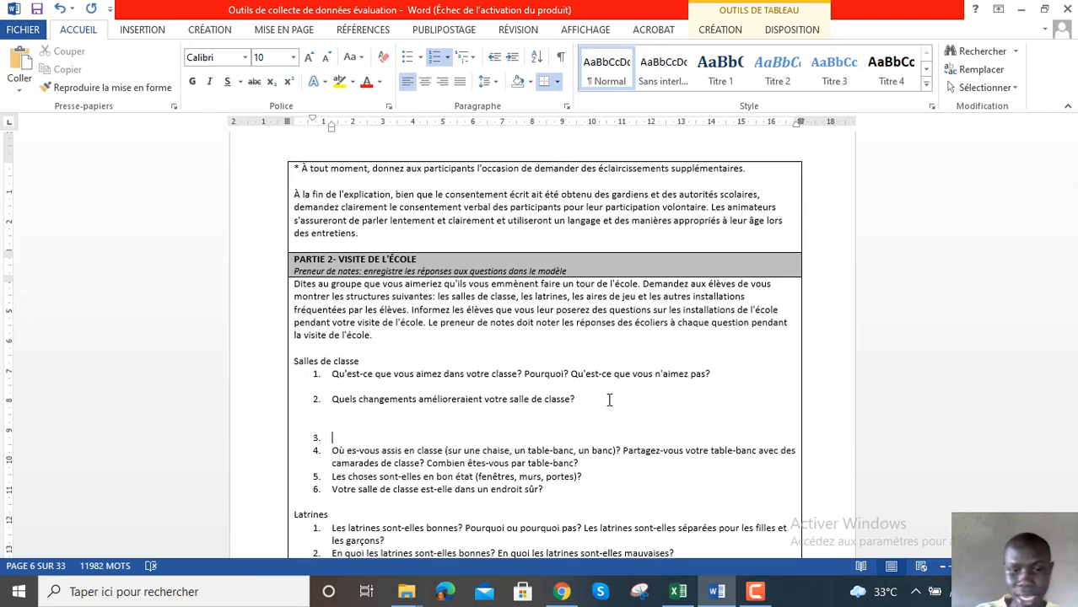
key("BackSpace")
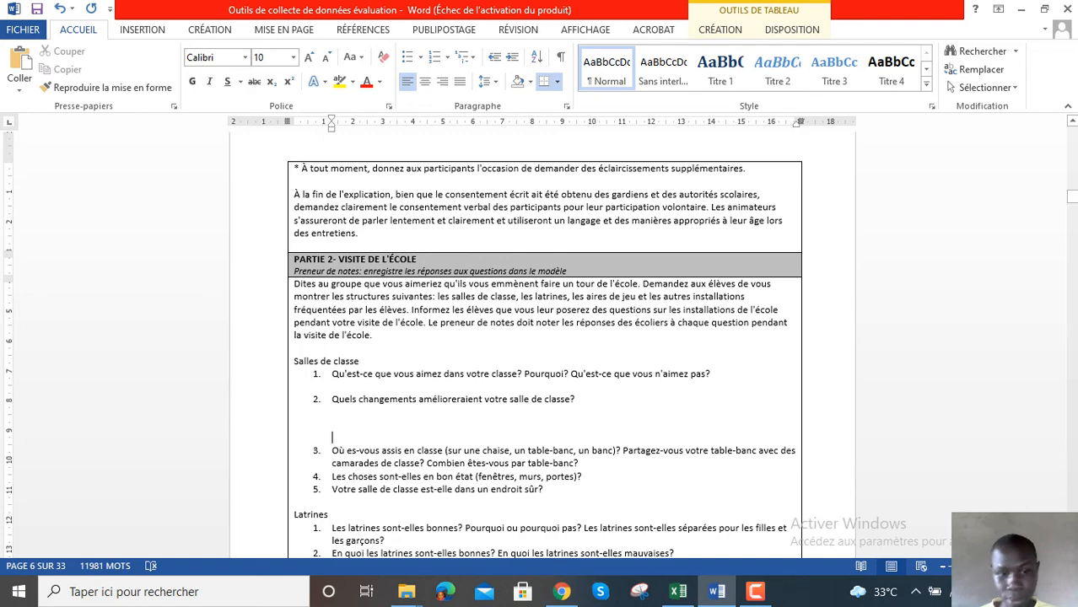
Step: Review the Latrines and Aires de jeu questions, the PARTIE 3 ranking instructions and the Point 1: Salles de classe row
scroll(1056, 480, "down", 2)
scroll(544, 346, "down", 4)
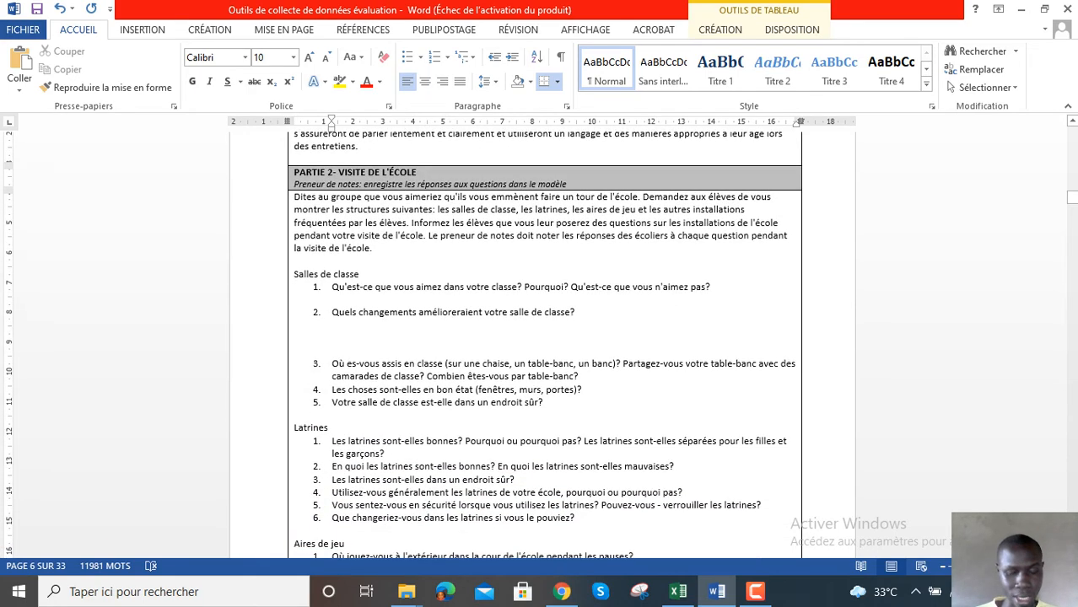
scroll(876, 449, "down", 5)
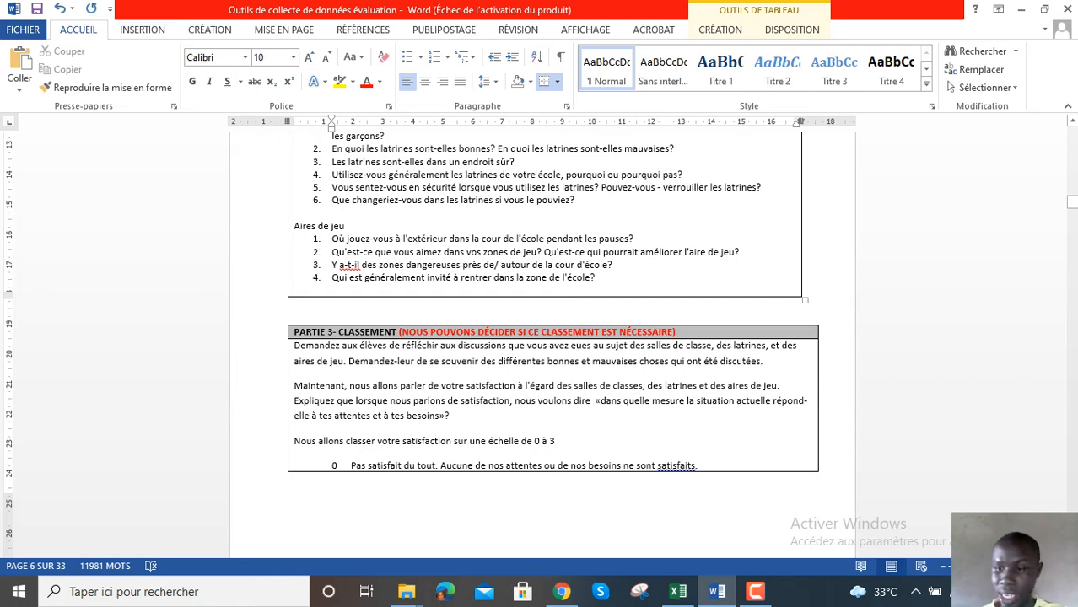
scroll(542, 345, "down", 4)
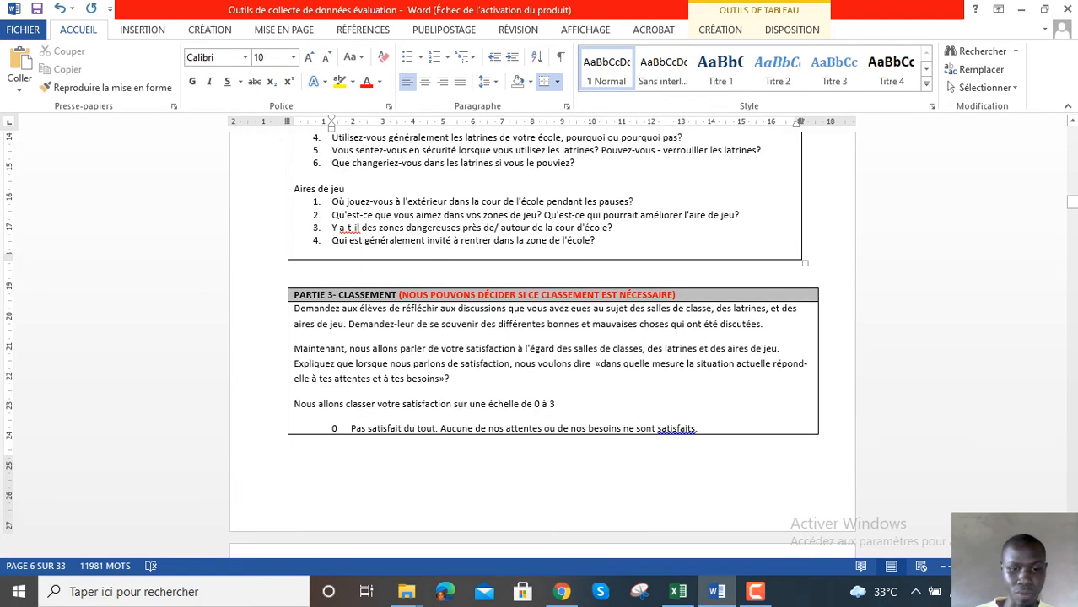
scroll(542, 345, "down", 8)
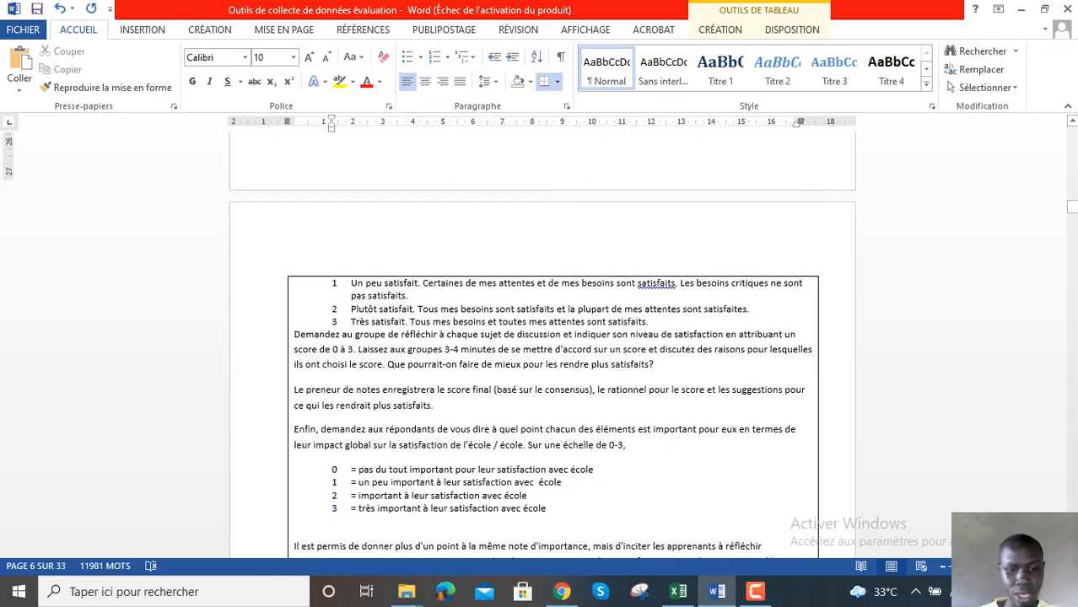
scroll(542, 345, "down", 4)
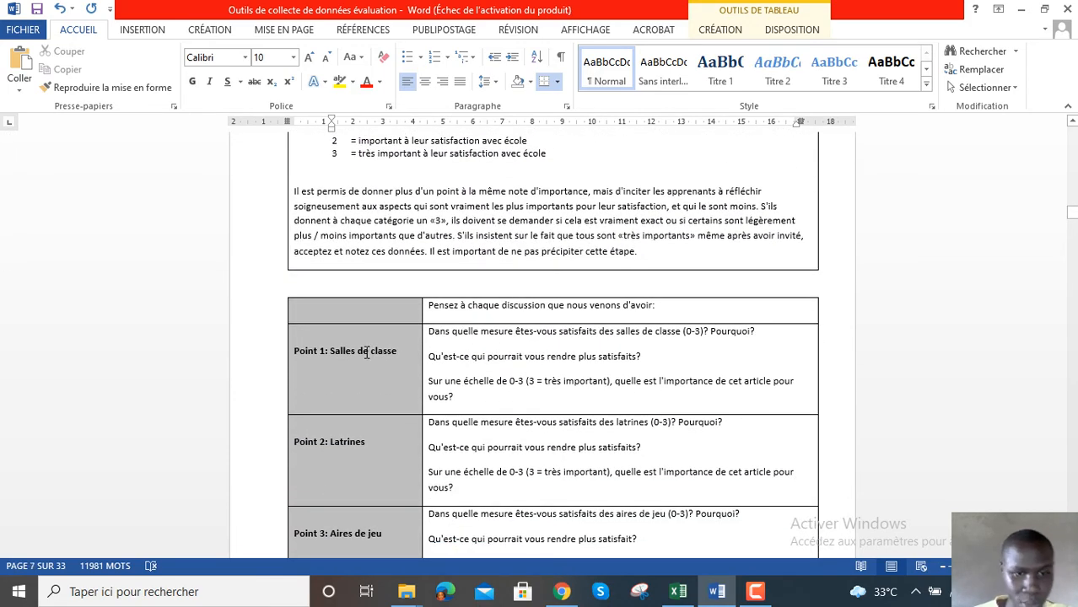
left_click(397, 351)
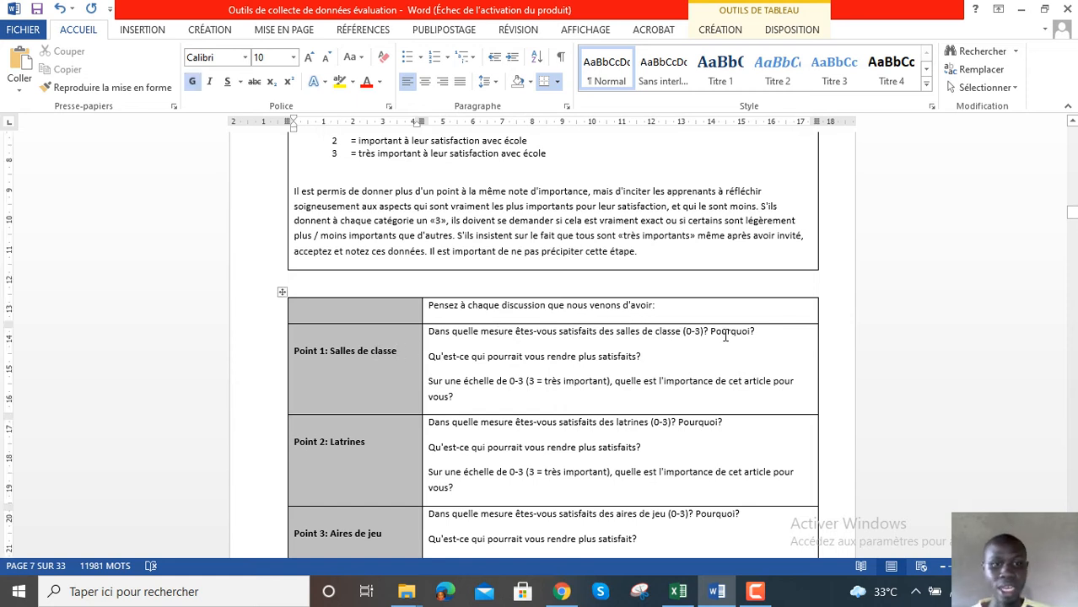
left_click(1072, 123)
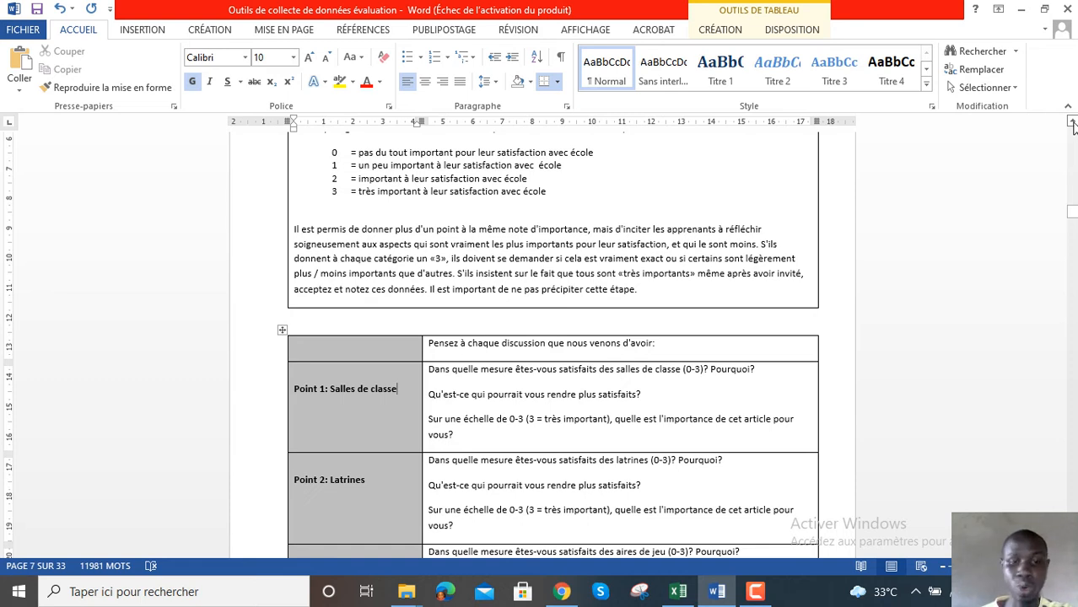
Step: Add the answer "0 par ce que ;::" on a new line below the classroom satisfaction question in the Point 1 row
left_click(473, 387)
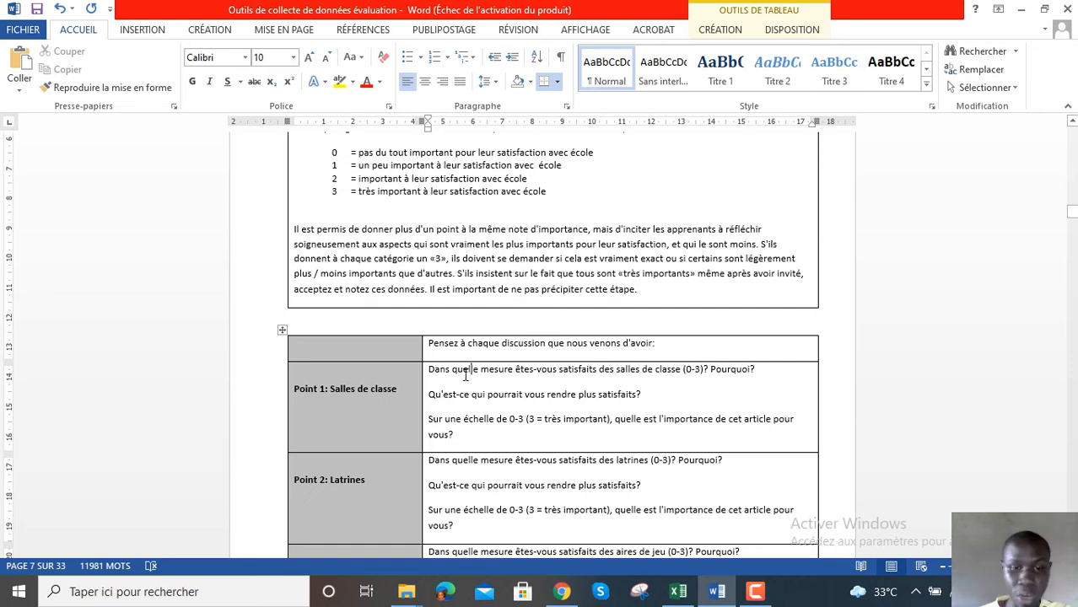
left_click(767, 370)
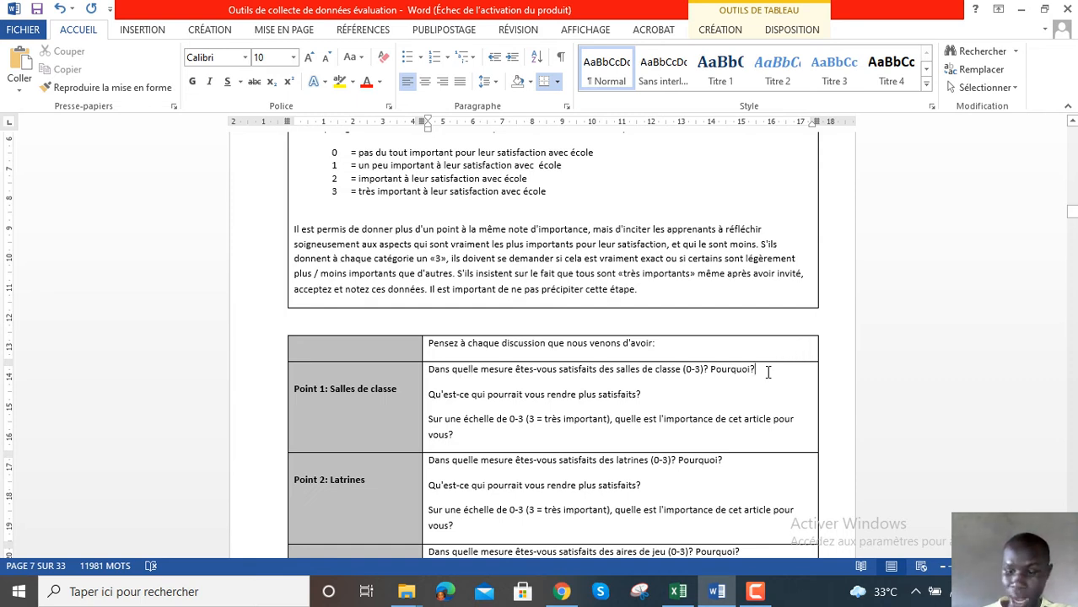
key("Return")
type("0")
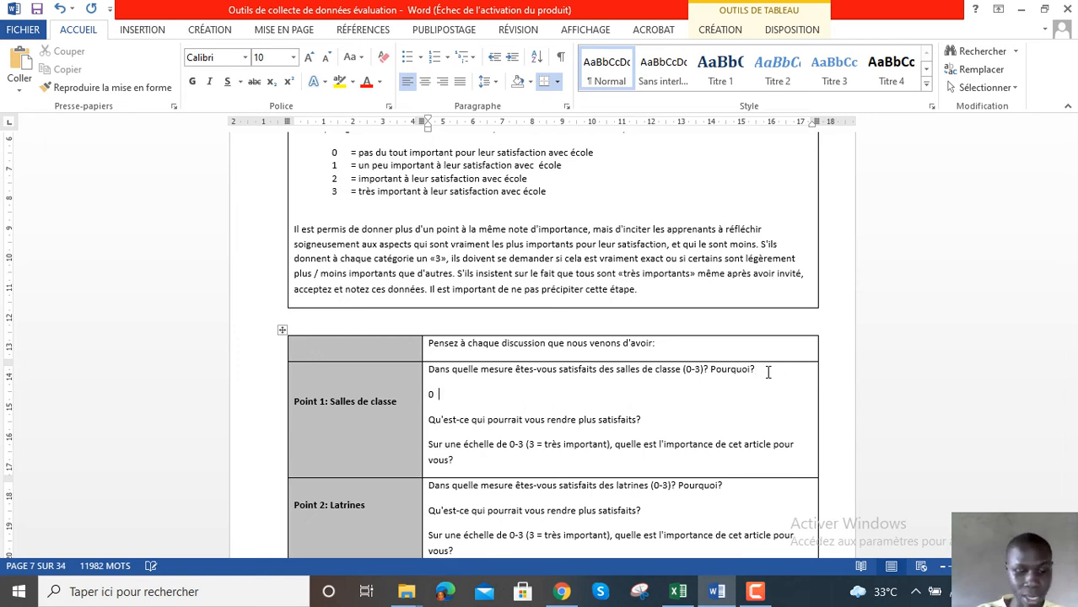
type("  par ce que ;::")
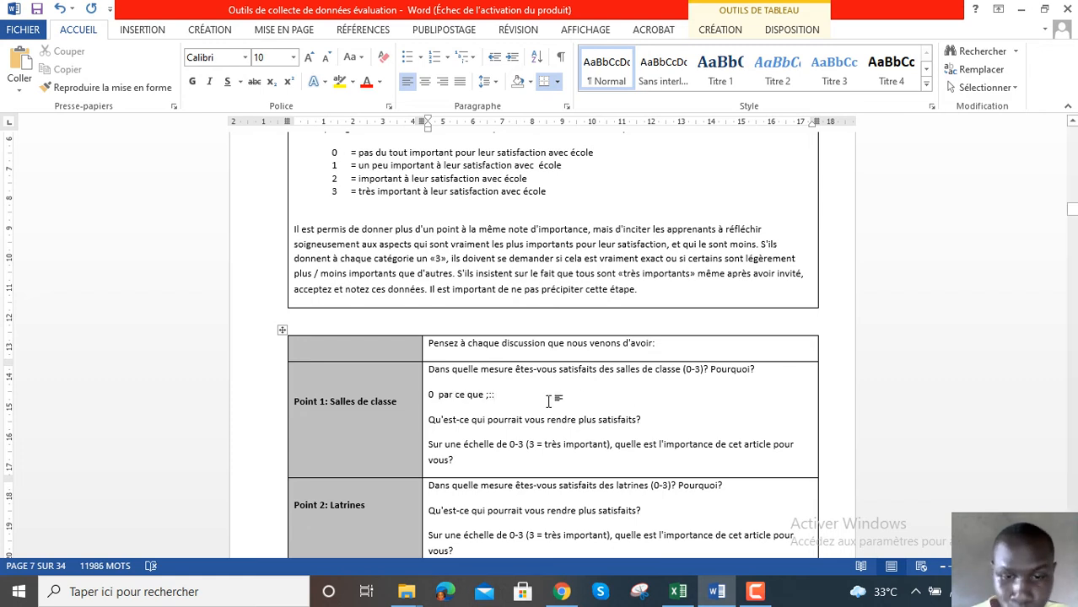
Step: Add a blank answer line below "Qu'est-ce qui pourrait vous rendre plus satisfaits?" in the Point 1: Salles de classe row
left_click(665, 415)
key("Return")
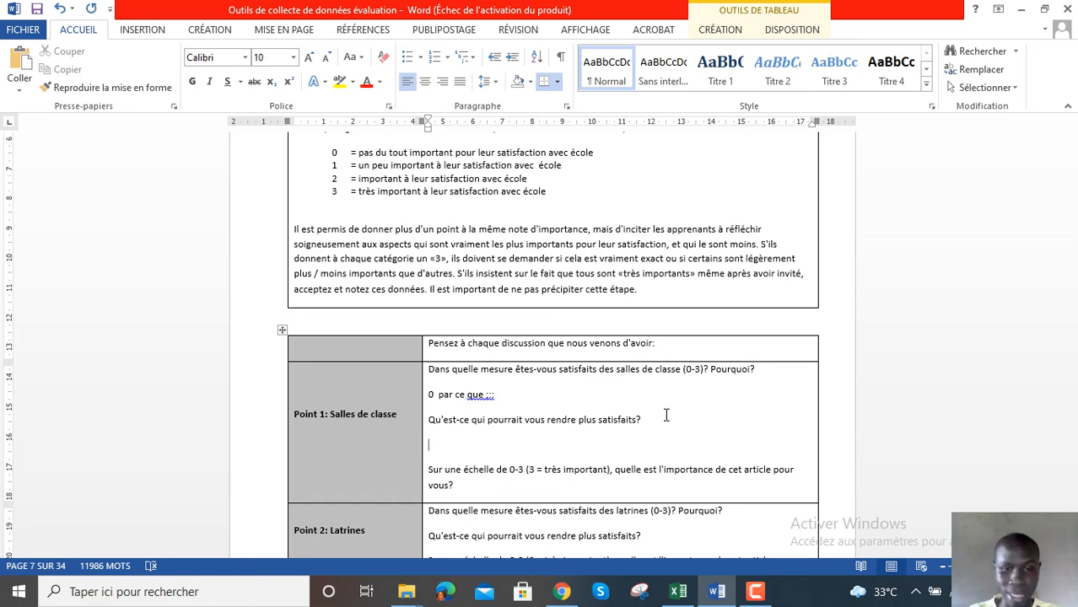
type("2")
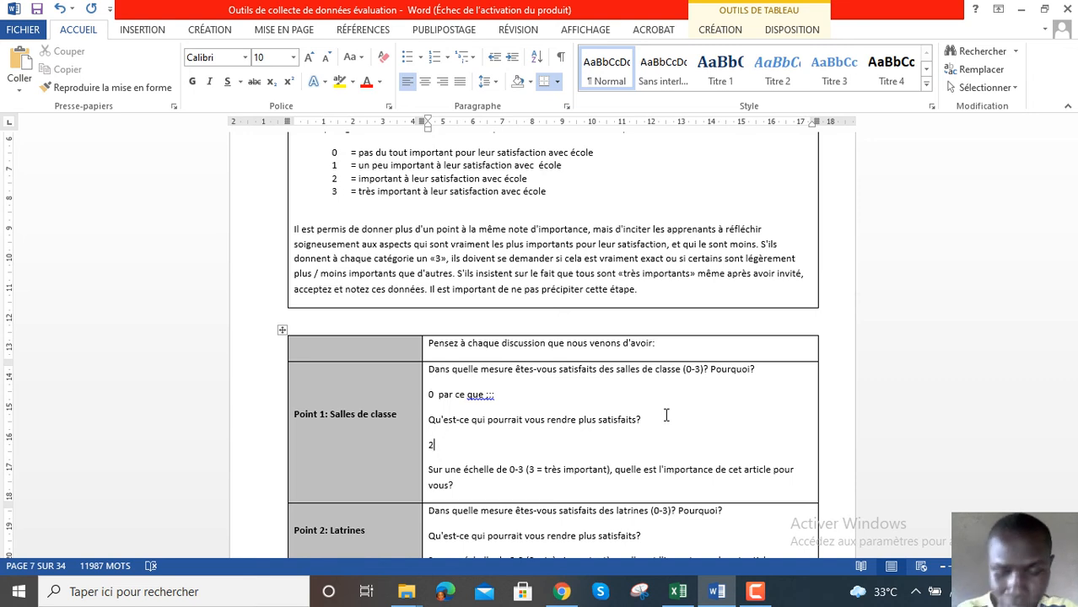
key("BackSpace")
key("BackSpace")
key("BackSpace")
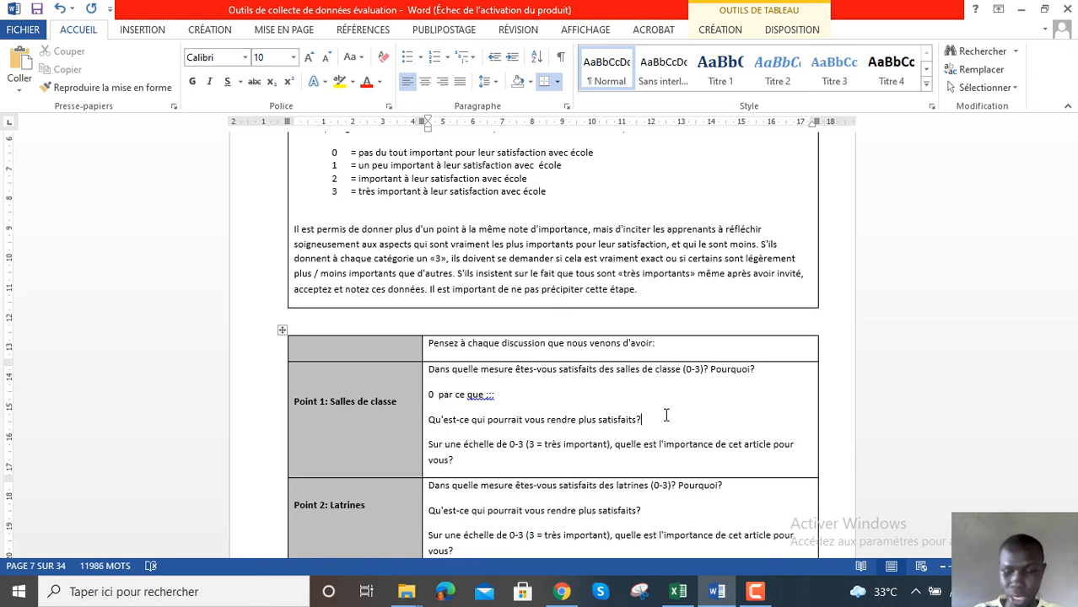
key("Return")
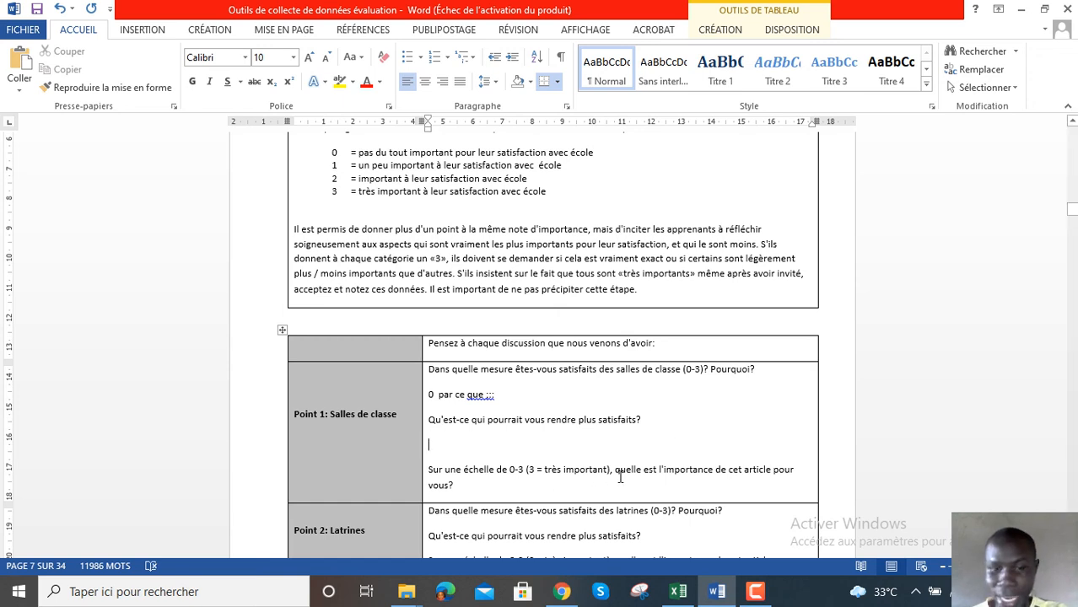
Step: Review the 0-3 importance question for Salles de classe and the Latrines and Aires de jeu rows, continuing to PARTIE 4
left_click(466, 486)
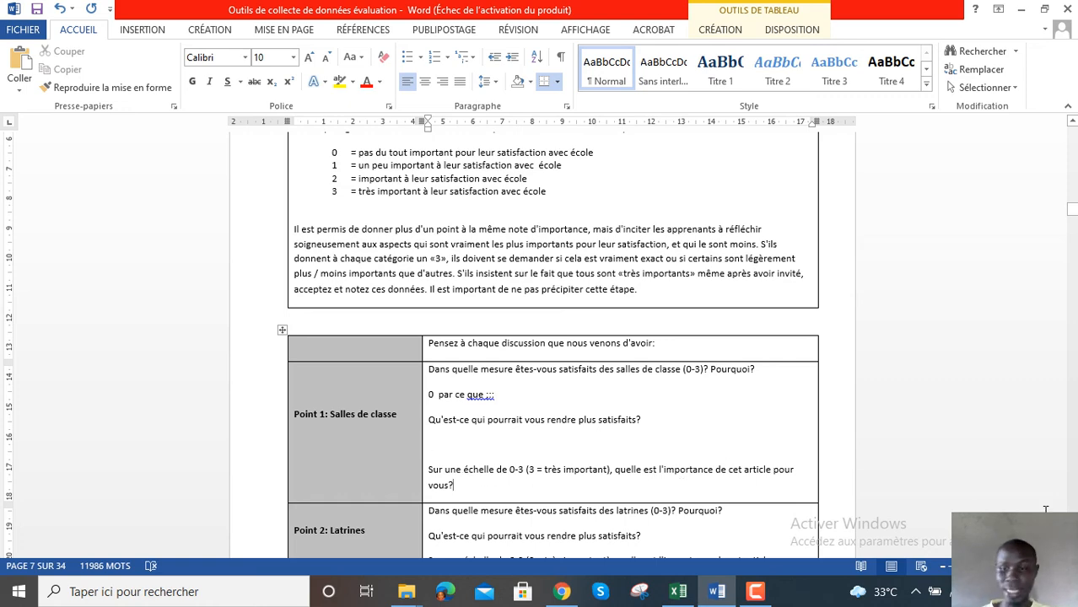
scroll(1044, 509, "down", 1)
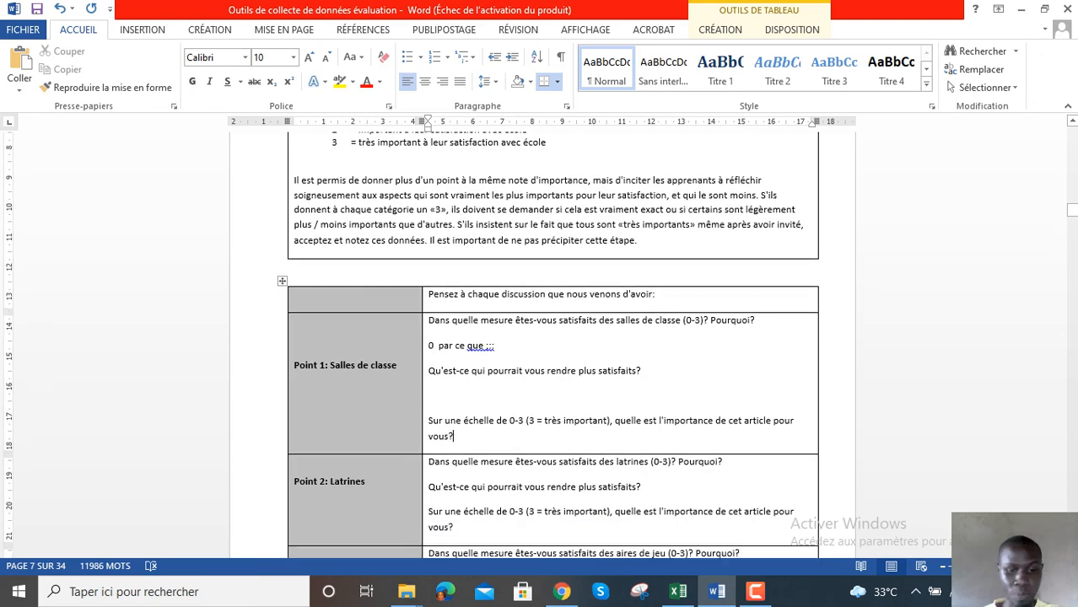
scroll(1045, 509, "down", 3)
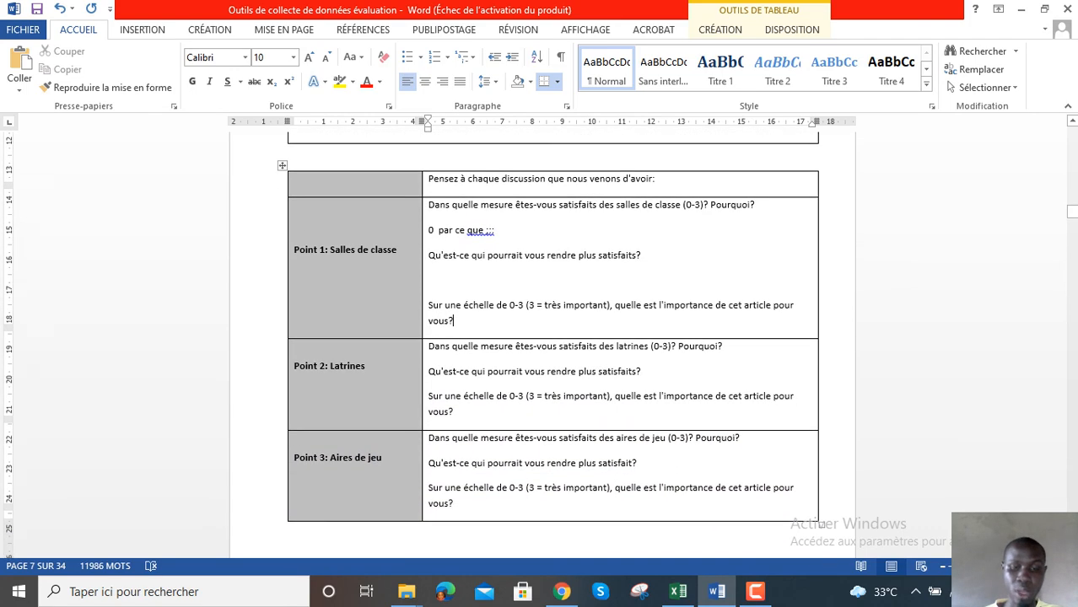
scroll(1045, 509, "down", 3)
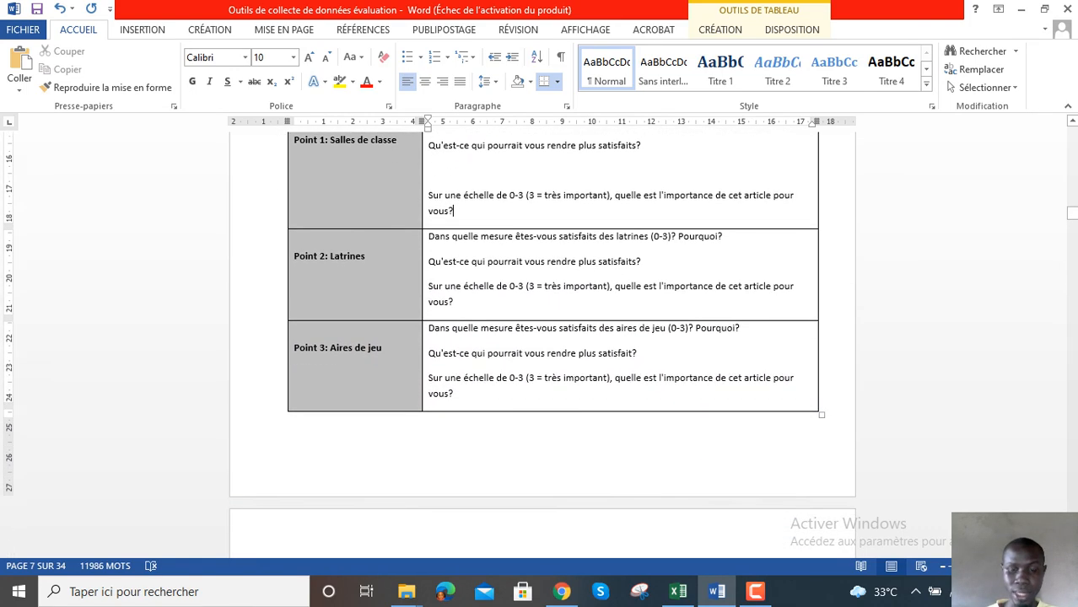
scroll(542, 337, "down", 8)
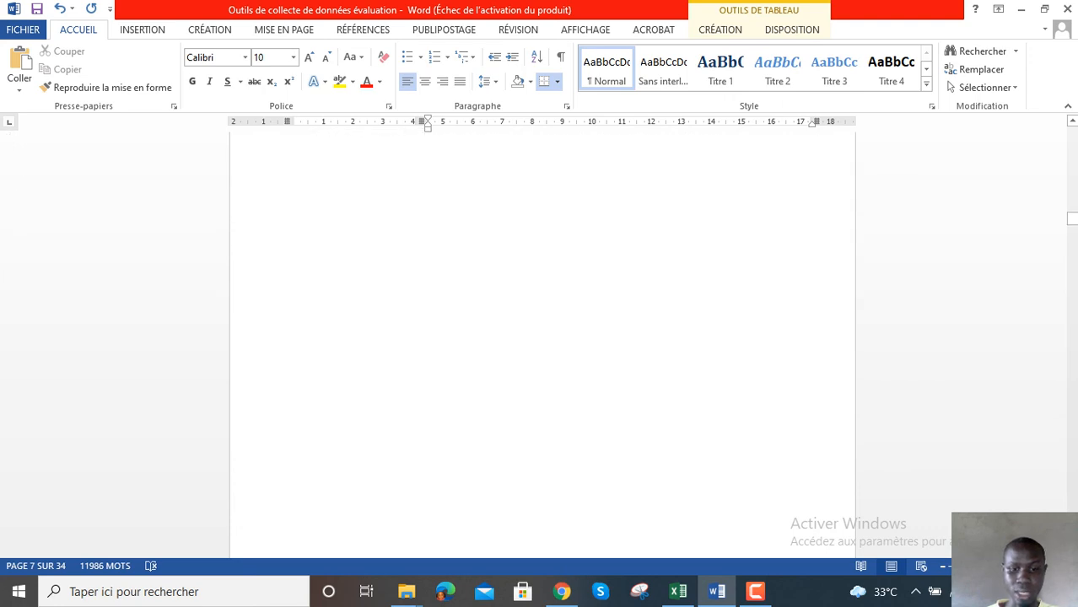
scroll(542, 337, "down", 2)
scroll(543, 337, "down", 5)
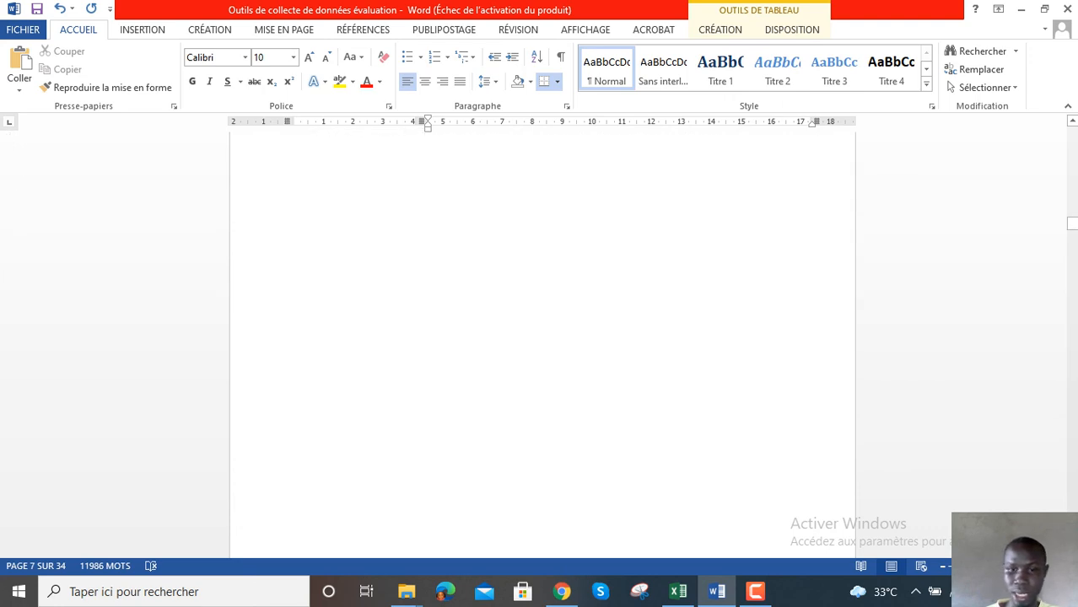
scroll(866, 456, "down", 4)
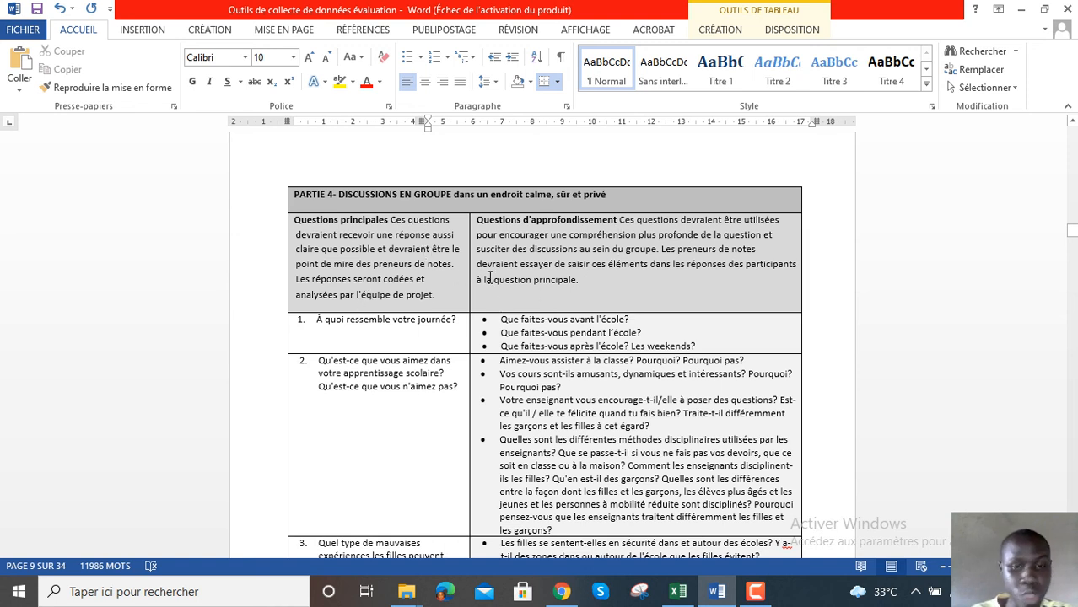
Step: Insert an unbulleted blank answer line below "Que faites-vous avant l'école?" in the first PARTIE 4 question
left_click(622, 321)
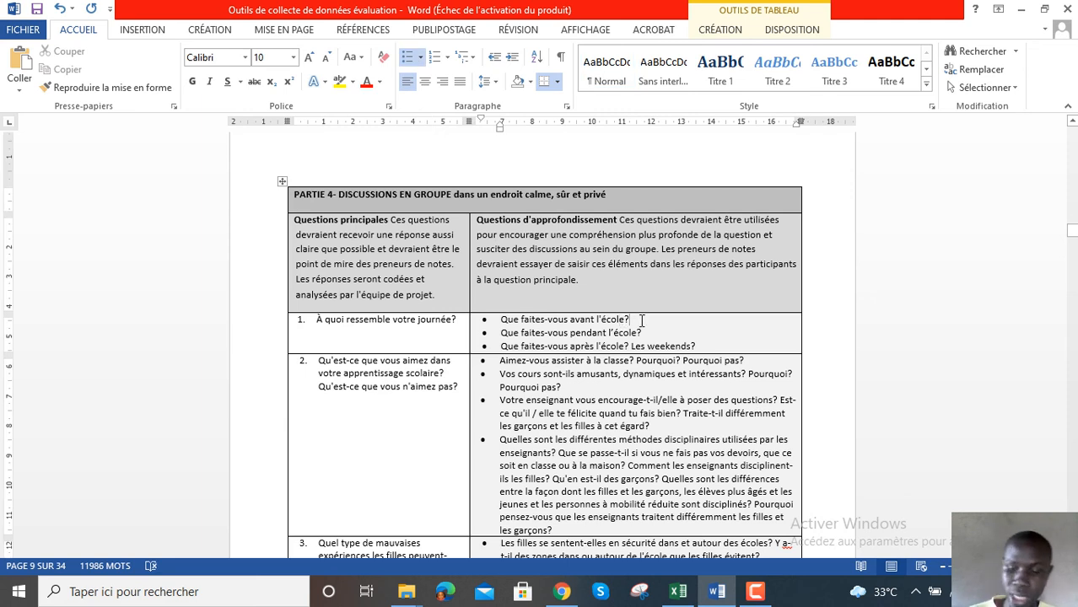
key("Return")
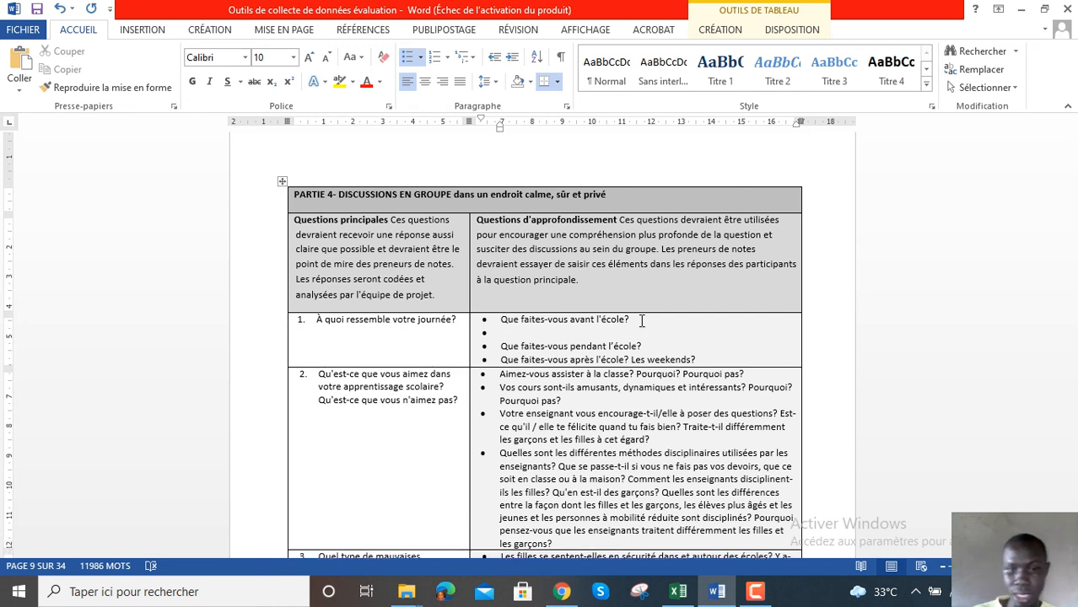
key("BackSpace")
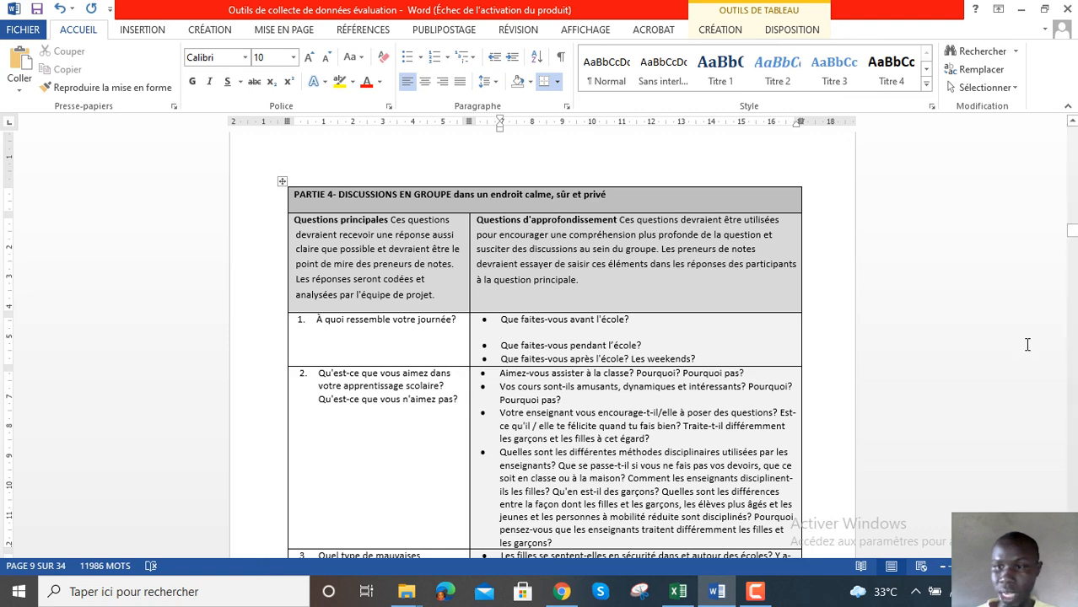
Step: Review the remaining PARTIE 4 group discussion questions through question 8 and the PARTIE 5 conclusion script
scroll(543, 345, "down", 4)
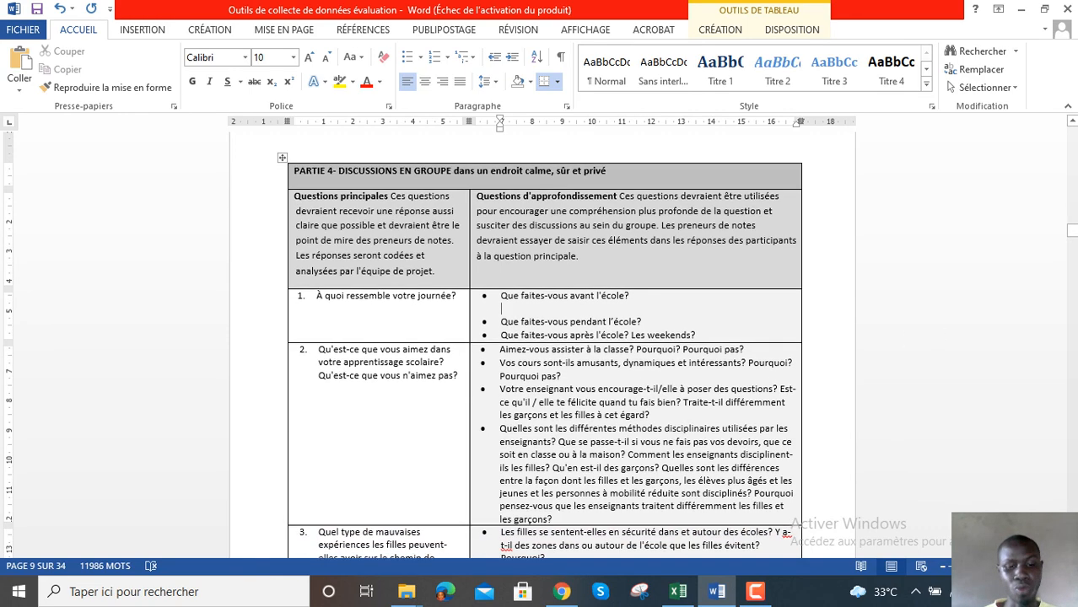
scroll(544, 346, "down", 10)
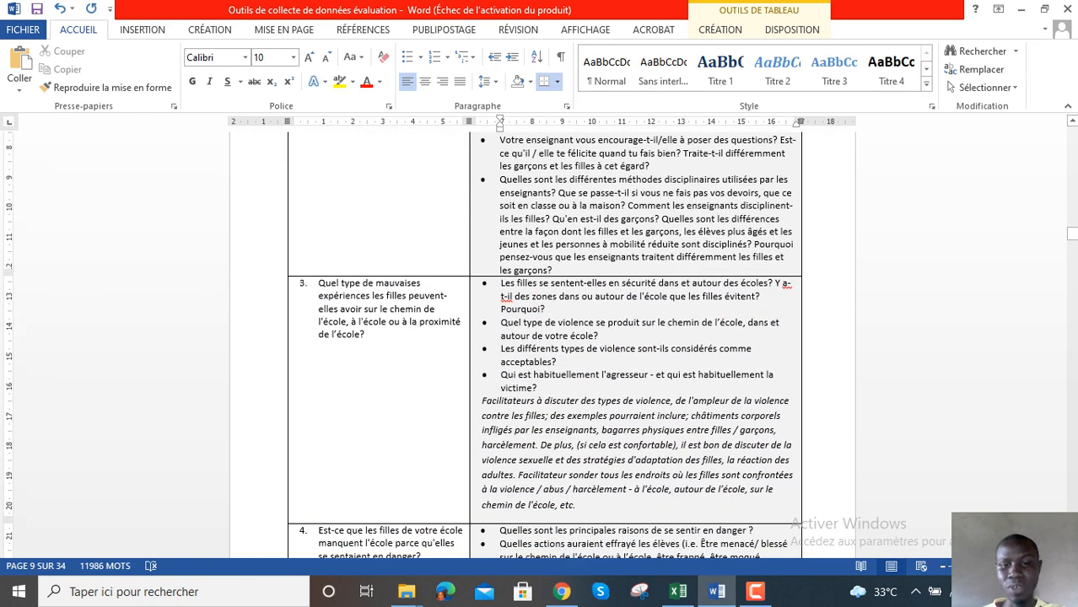
scroll(543, 346, "down", 5)
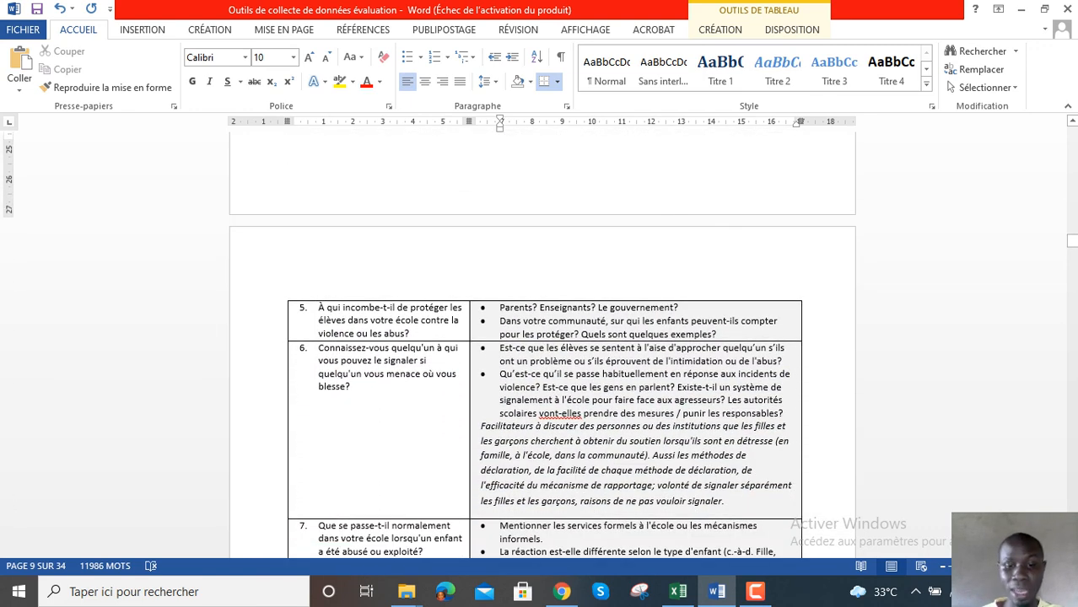
scroll(543, 346, "down", 7)
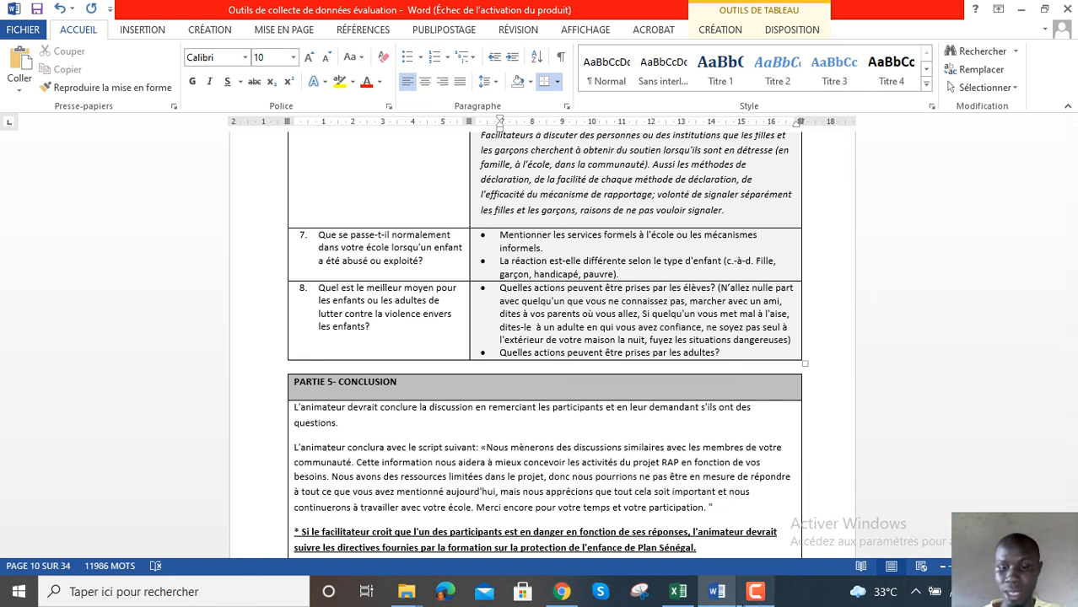
left_click(757, 599)
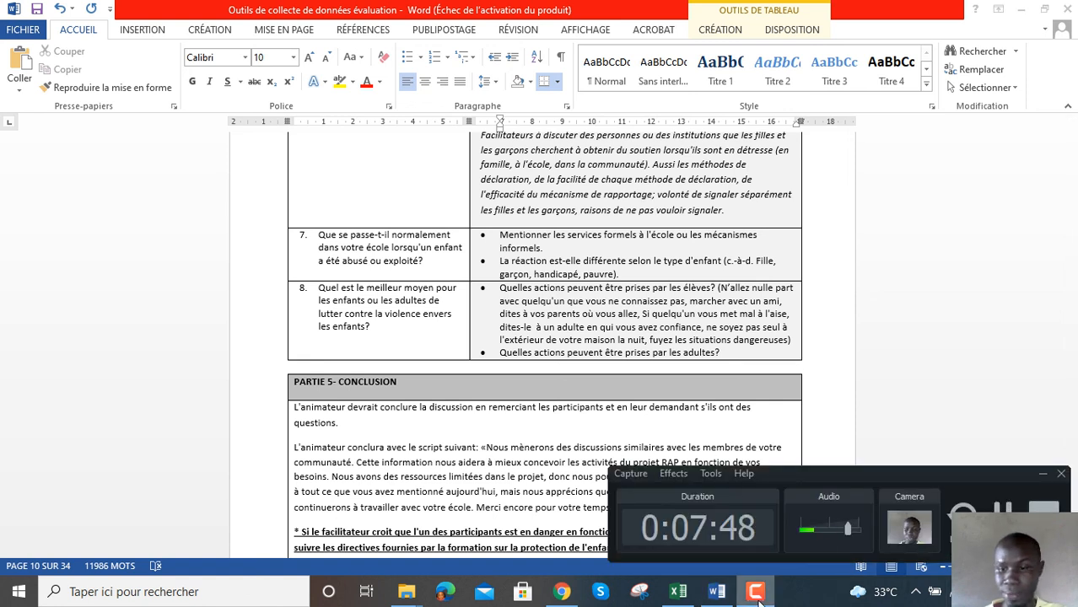